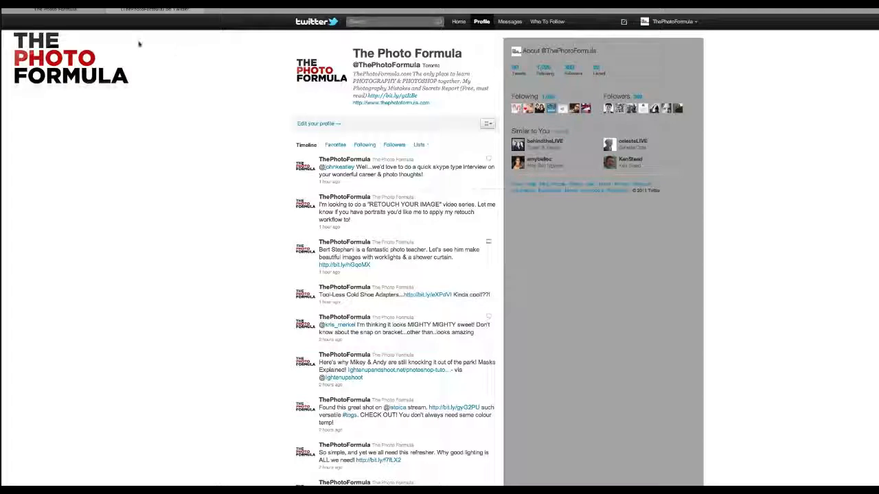
Look through the blog posts on The Photo Formula home page.
click(82, 12)
scroll(300, 217, down, 15)
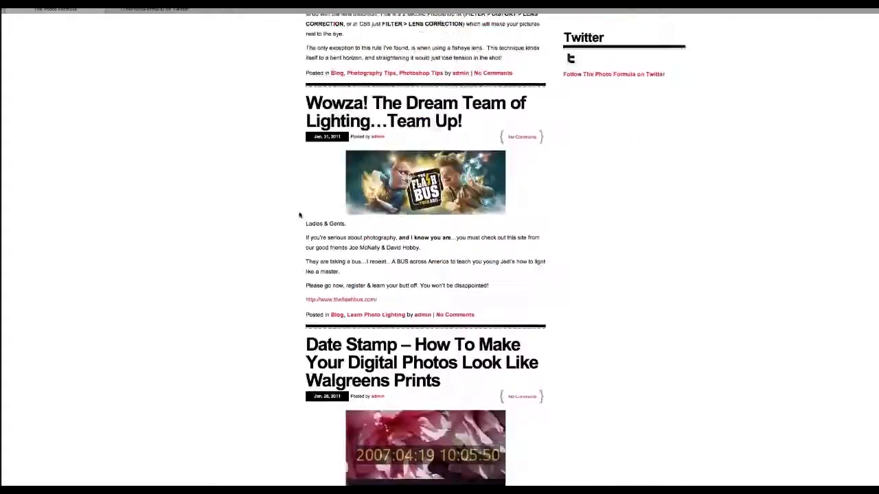
scroll(296, 216, up, 10)
scroll(296, 216, up, 5)
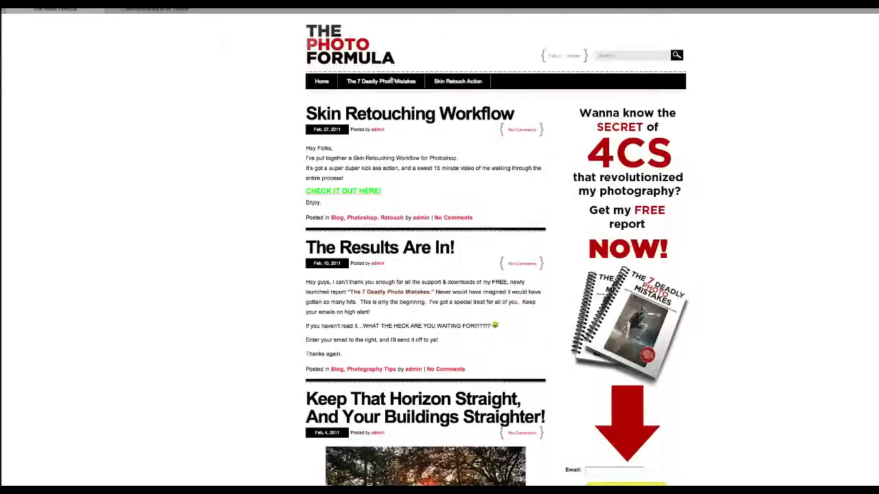
Open The 7 Deadly Photo Mistakes page and skim its description of the report.
click(393, 81)
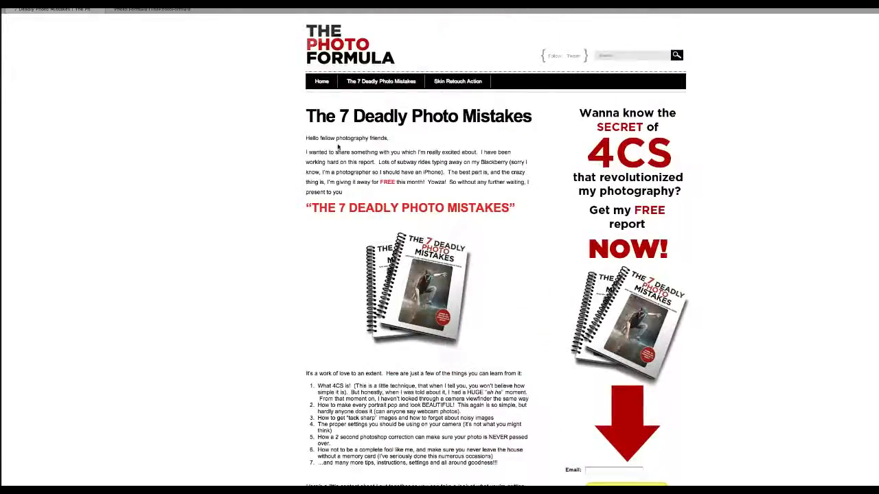
scroll(339, 141, down, 2)
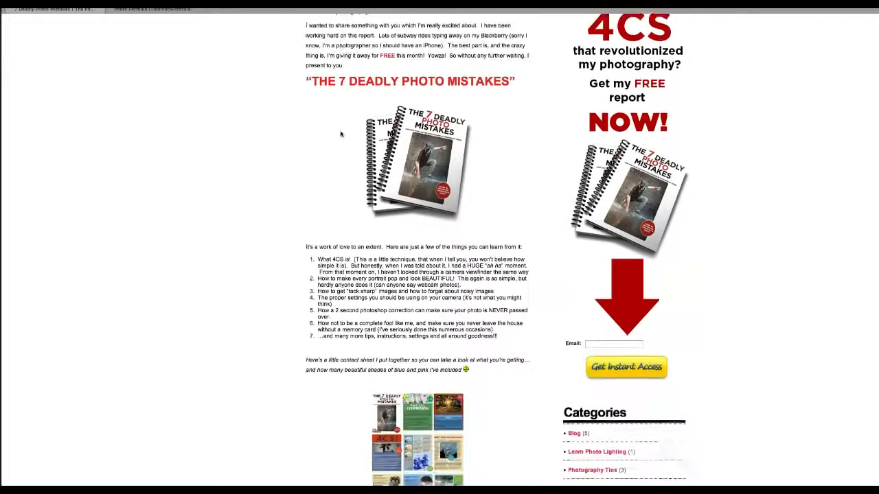
scroll(339, 134, up, 1)
scroll(337, 136, up, 1)
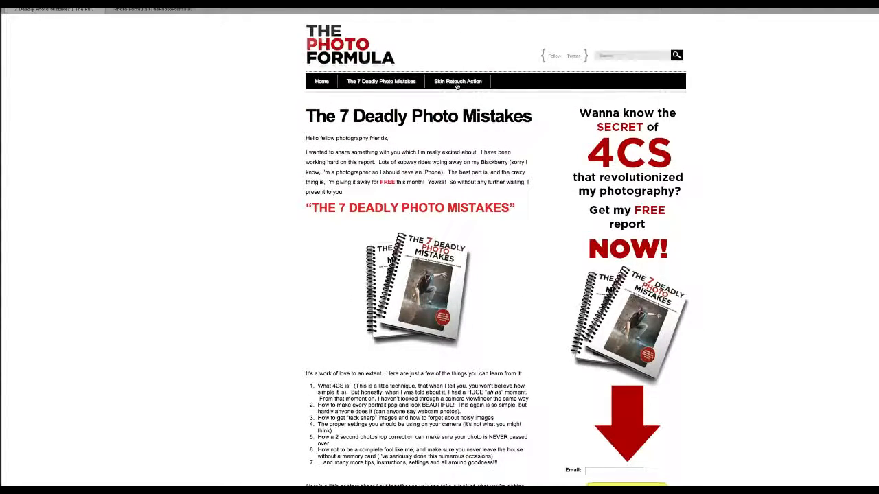
Open the Skin Retouch Action page and review its text, tutorial video and sign-up form.
click(456, 81)
scroll(259, 175, down, 2)
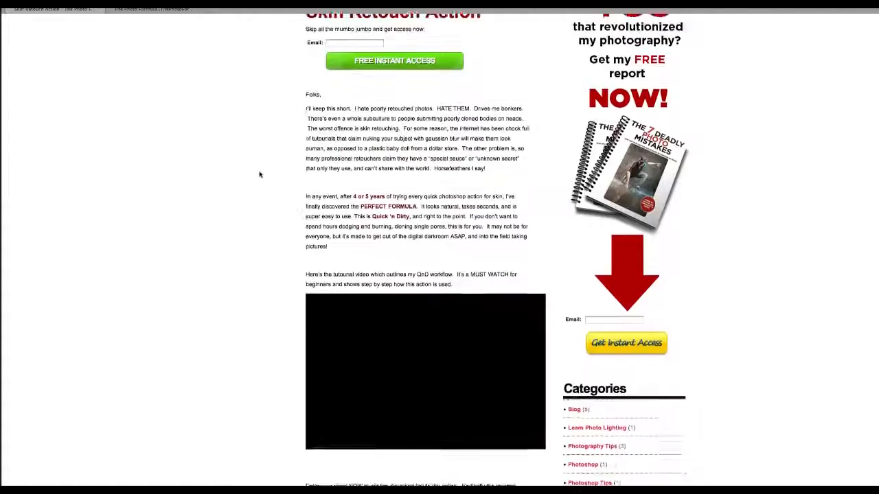
scroll(259, 175, down, 3)
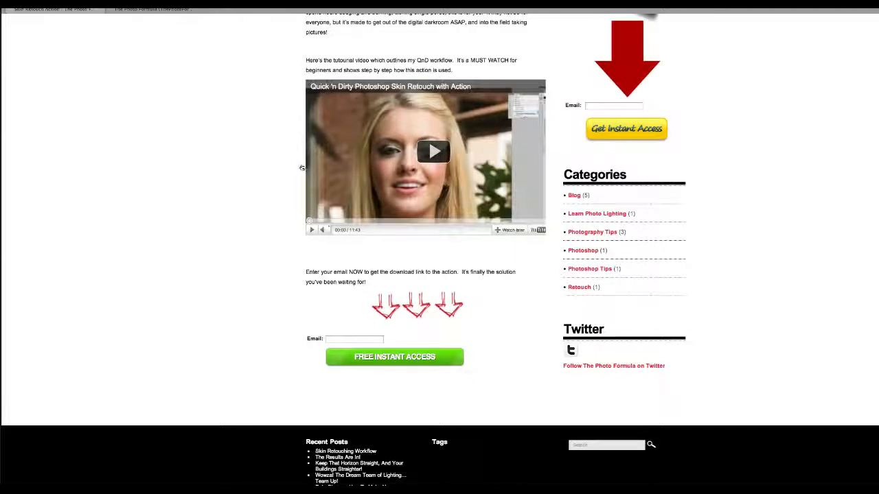
scroll(303, 168, up, 5)
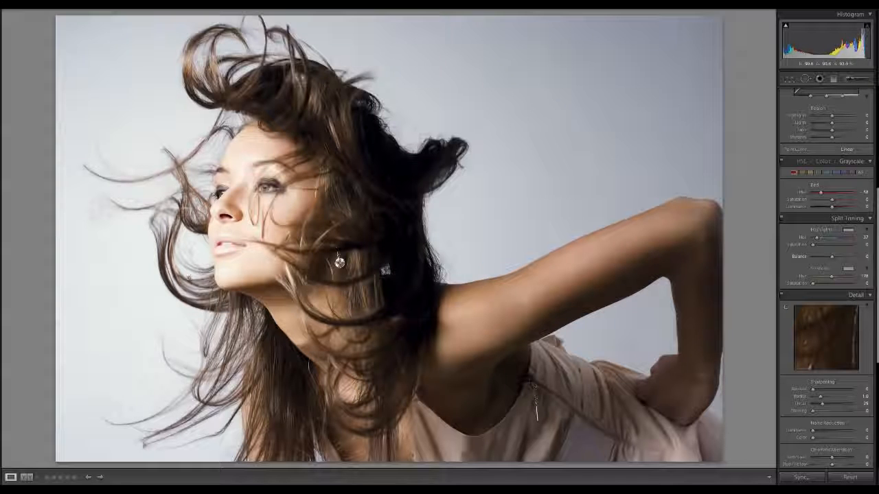
Try white balance samples from three different areas of the gray backdrop behind the model.
scroll(797, 92, up, 6)
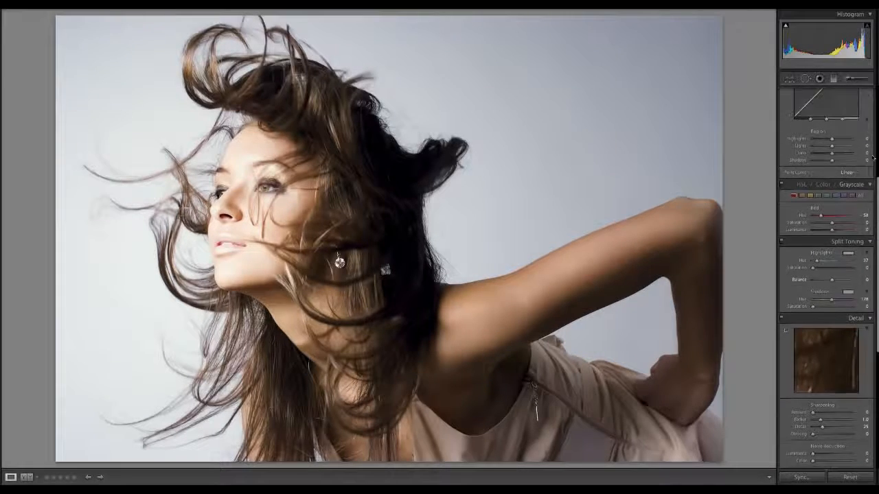
click(790, 118)
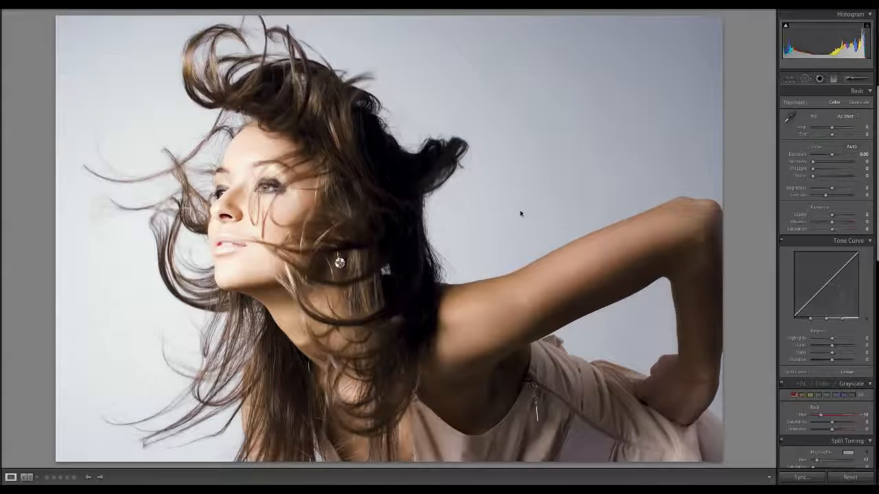
click(562, 145)
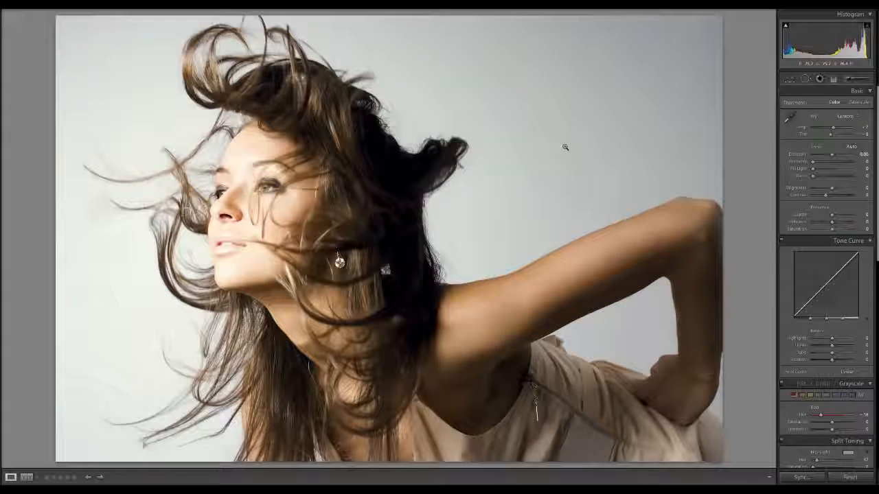
click(789, 118)
click(677, 74)
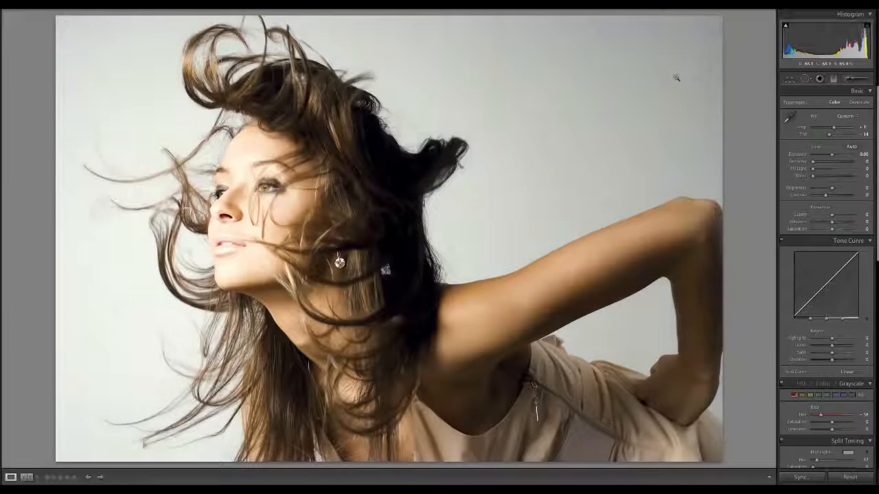
click(790, 118)
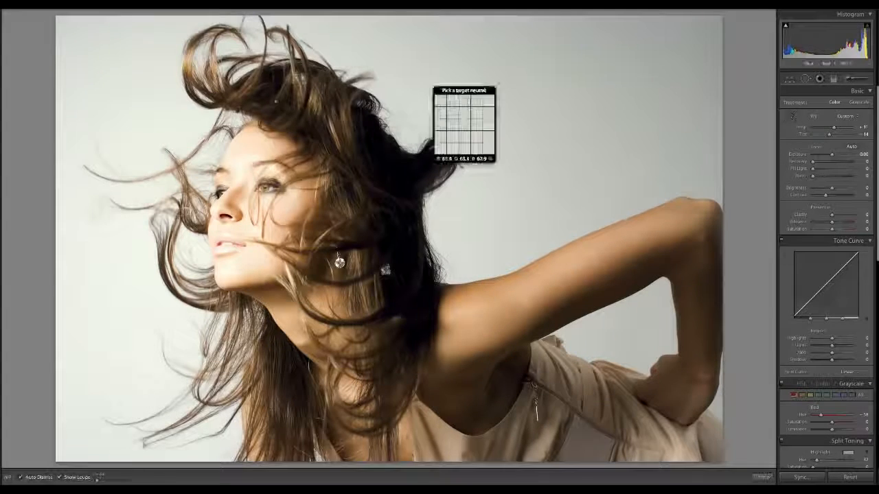
click(118, 89)
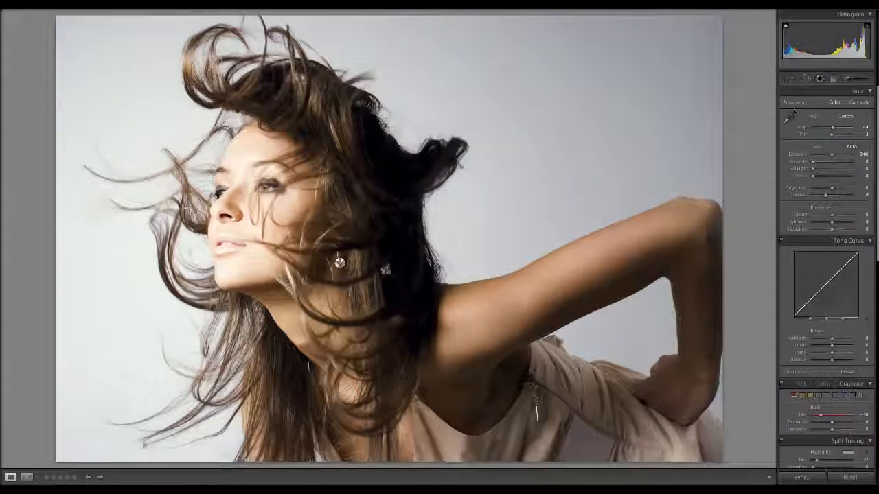
Sample the white balance from the backdrop above the model's bent elbow, and cool the image by lowering Temp.
key(w)
click(665, 91)
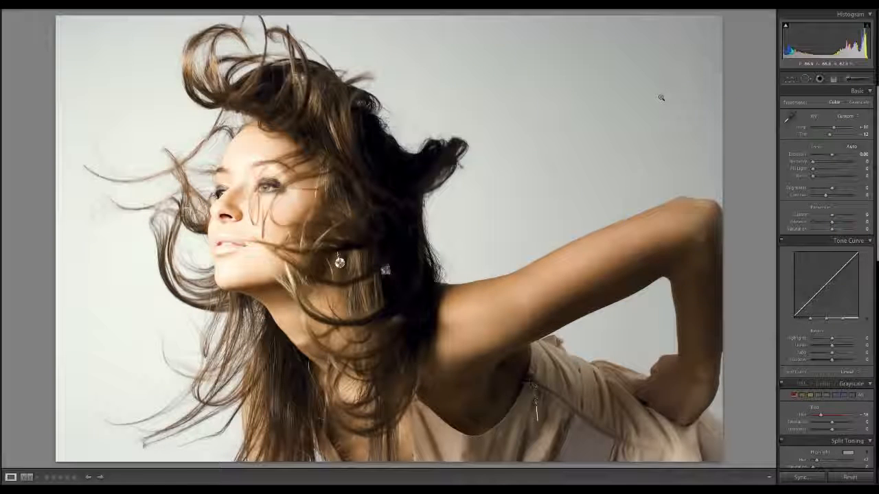
drag(834, 129, 833, 129)
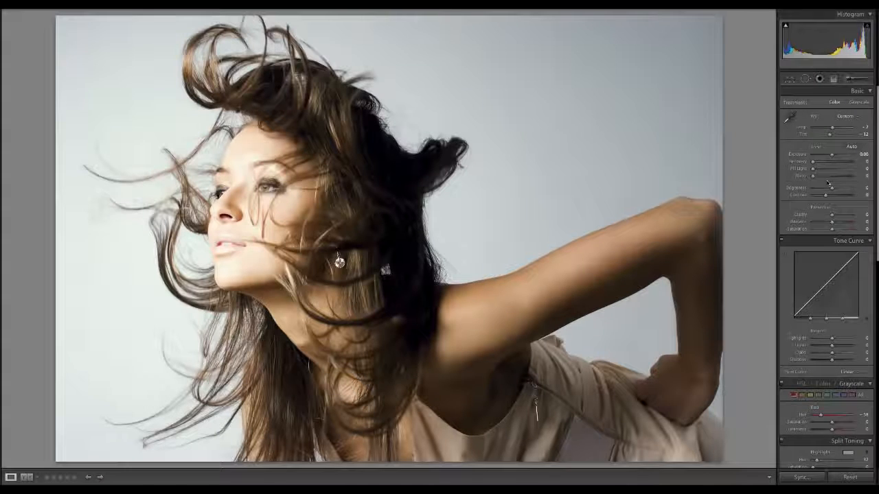
Apply the yellow colour preset to the Split Toning highlights, giving hue 52 and saturation 64.
scroll(828, 184, down, 10)
scroll(828, 184, up, 8)
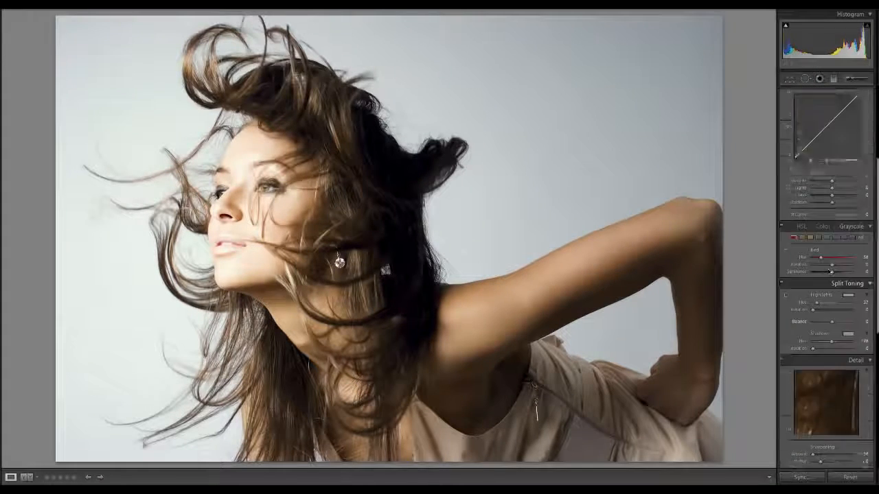
scroll(864, 347, down, 3)
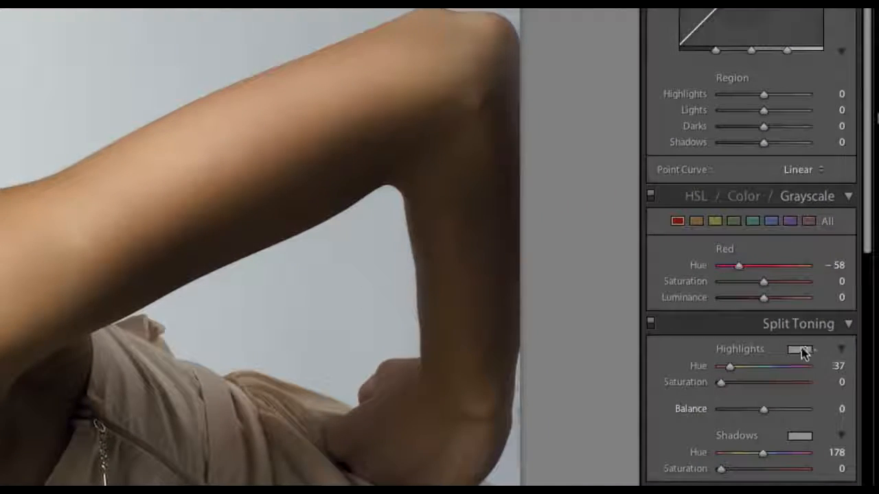
click(800, 349)
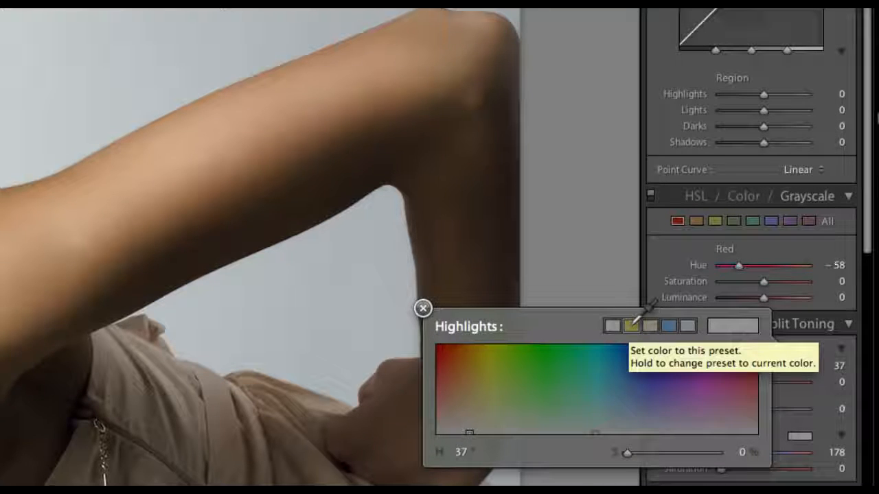
click(632, 324)
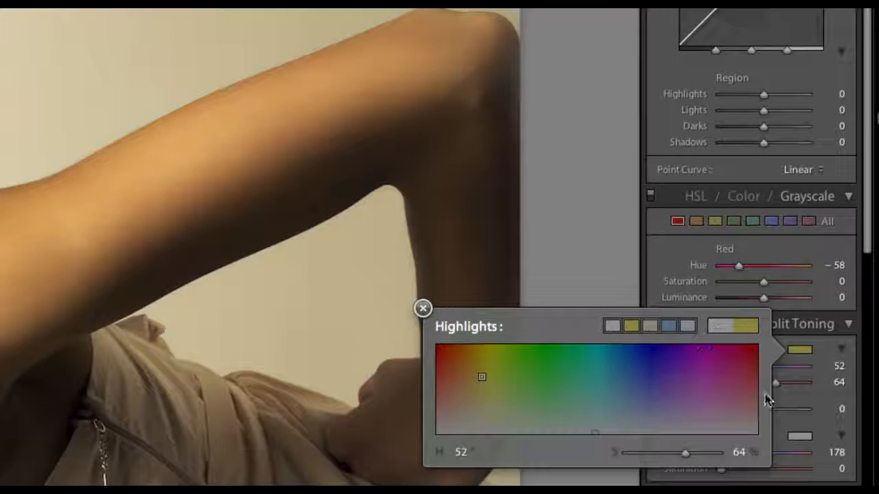
Apply the blue colour preset to the Split Toning shadows, giving hue 215 and saturation 50.
click(799, 438)
click(669, 412)
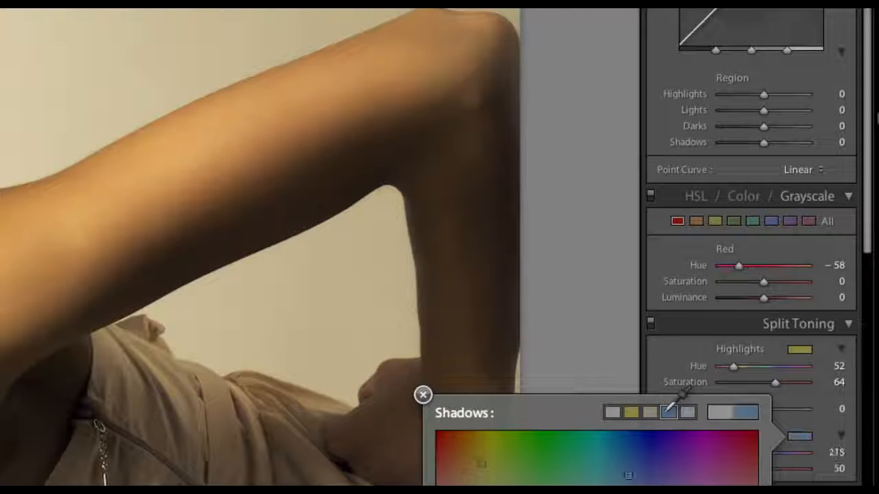
click(422, 395)
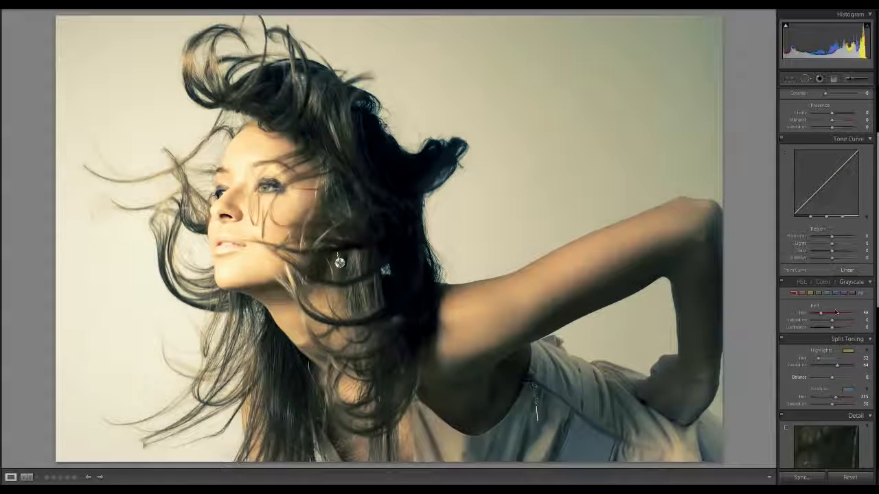
Compare the photo with and without the Split Toning effect, leaving the effect enabled and its settings expanded.
click(781, 341)
click(781, 340)
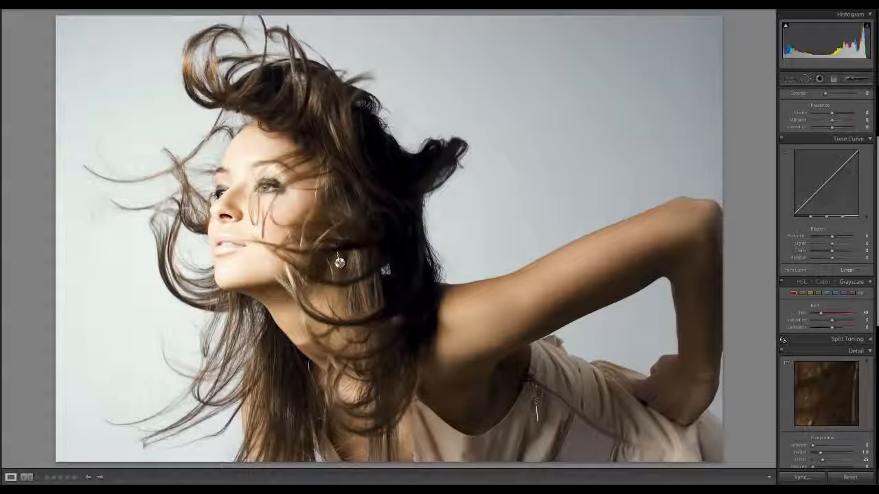
click(782, 339)
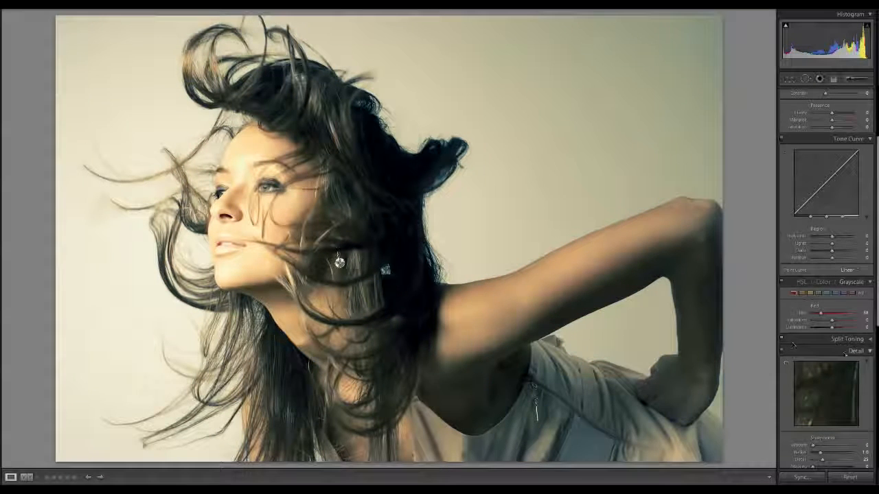
click(870, 339)
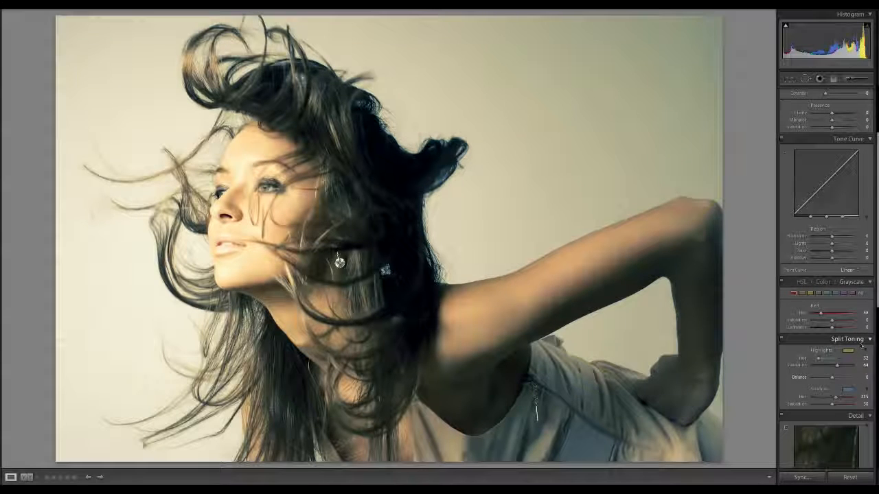
Try a strong cyan-blue tint for the Split Toning highlights, with hue 204.
click(849, 391)
click(849, 391)
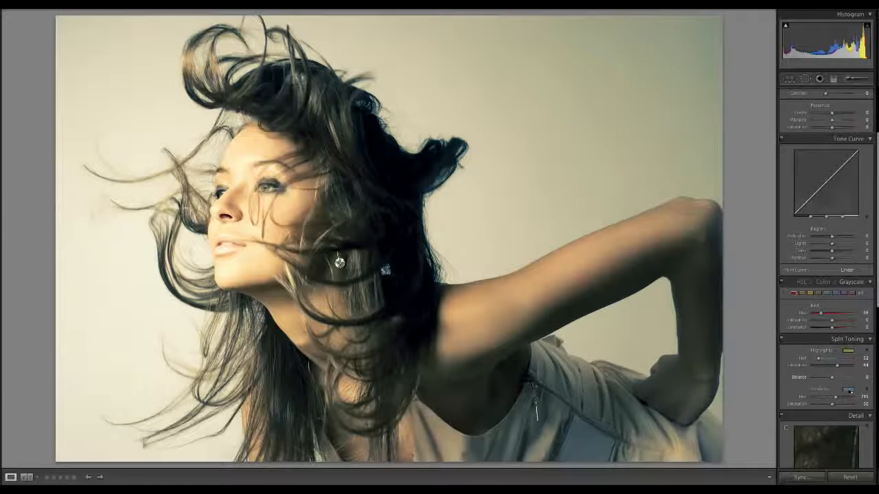
click(848, 351)
click(772, 366)
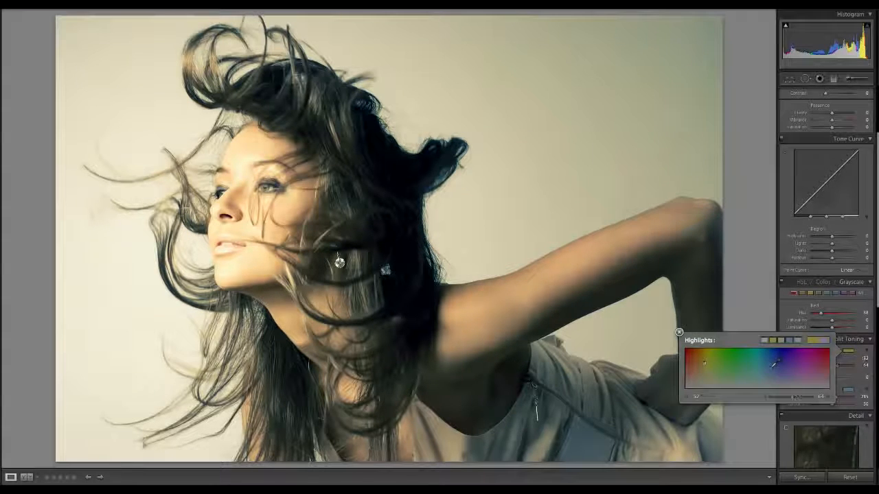
drag(772, 366, 752, 385)
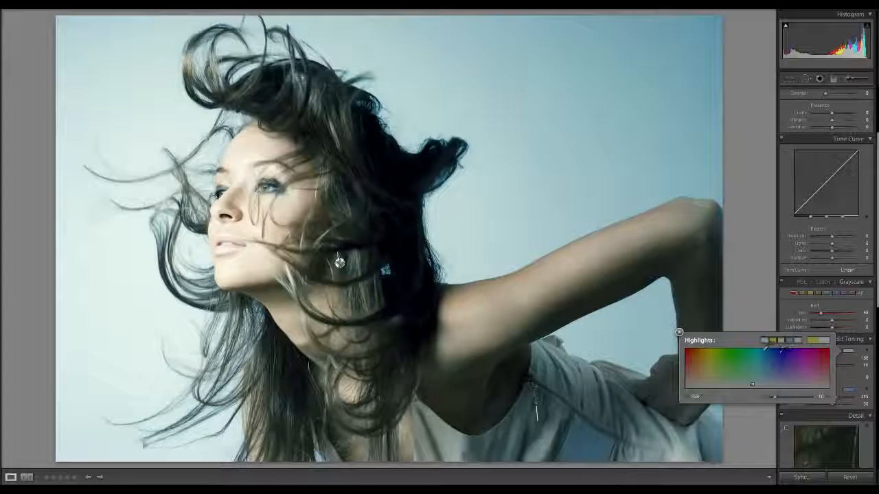
click(770, 343)
click(679, 332)
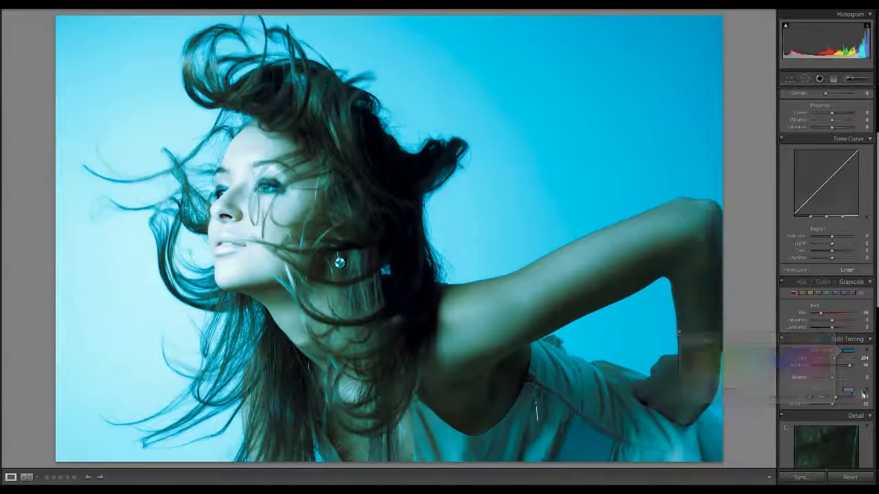
Set the Split Toning shadows to a muted purple with hue 261 and saturation 25.
click(850, 390)
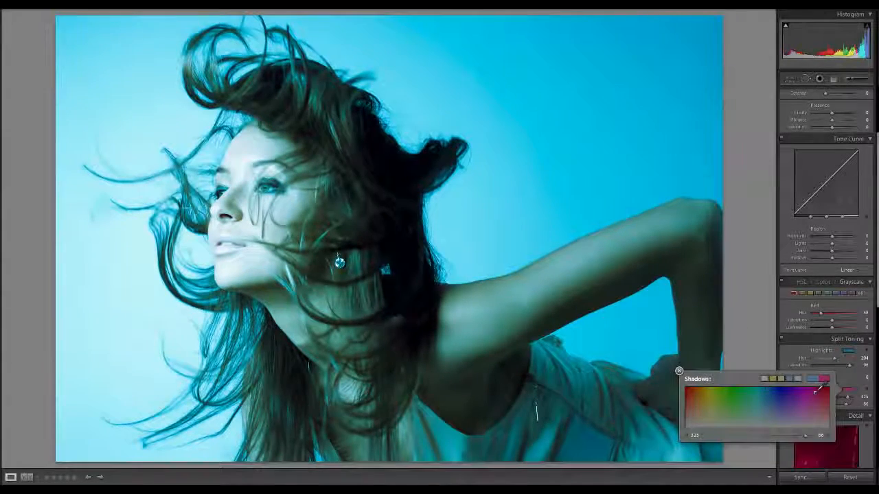
click(818, 388)
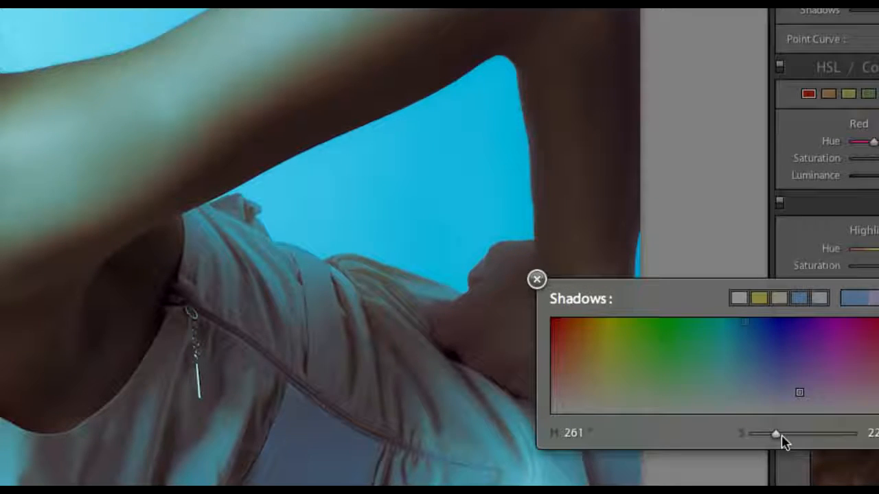
drag(783, 442, 787, 441)
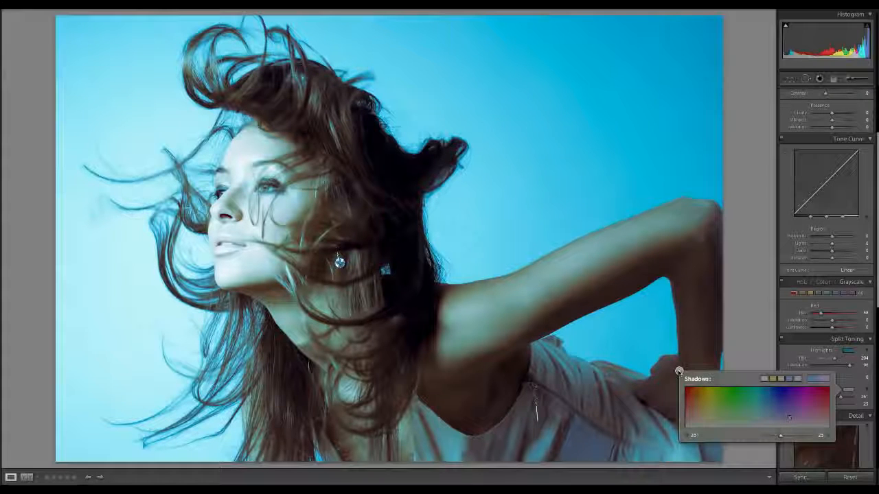
Return the Split Toning highlights to the yellow preset with hue 52 and saturation 64.
click(847, 351)
click(846, 351)
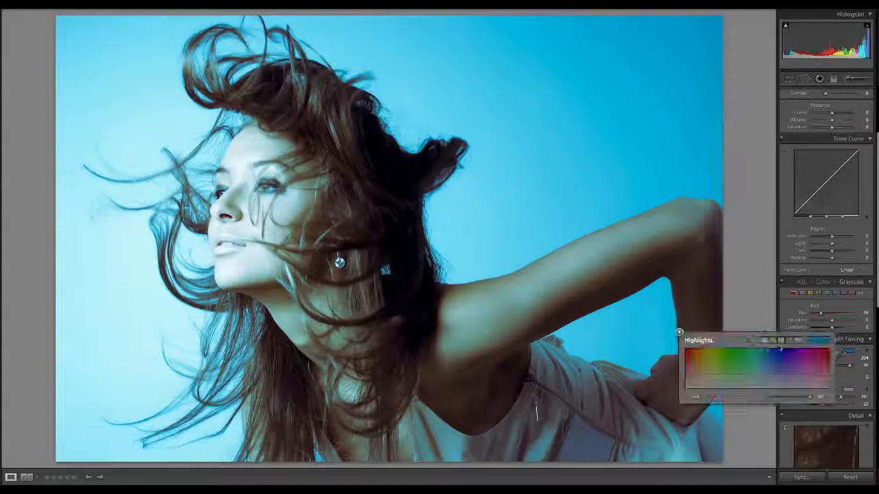
click(776, 339)
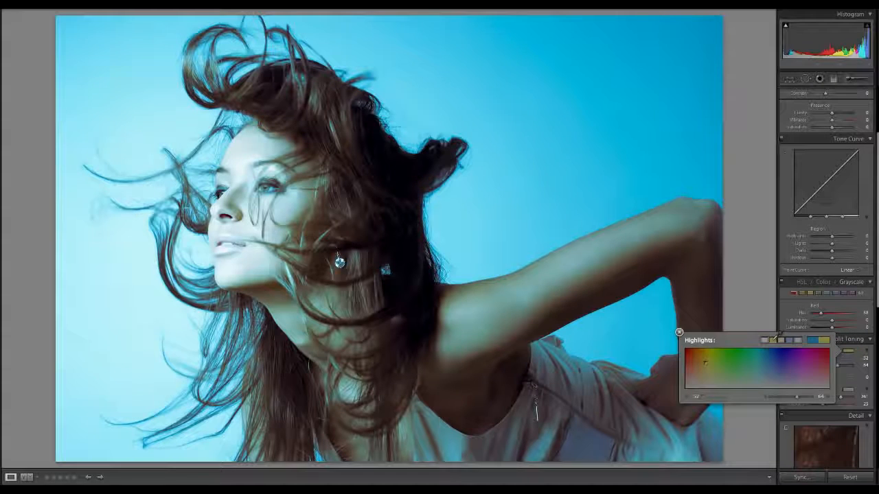
click(679, 333)
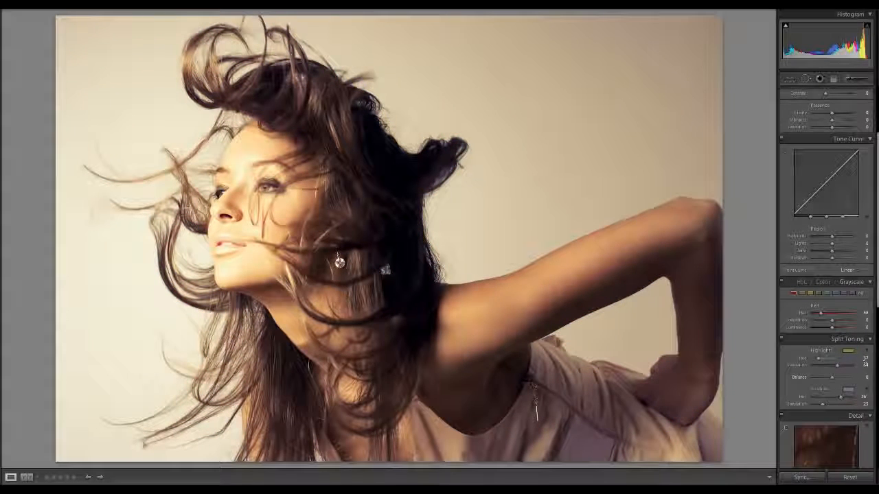
Apply the blue preset with hue 215 and saturation 50 to the Split Toning shadows.
click(848, 351)
click(678, 333)
click(846, 389)
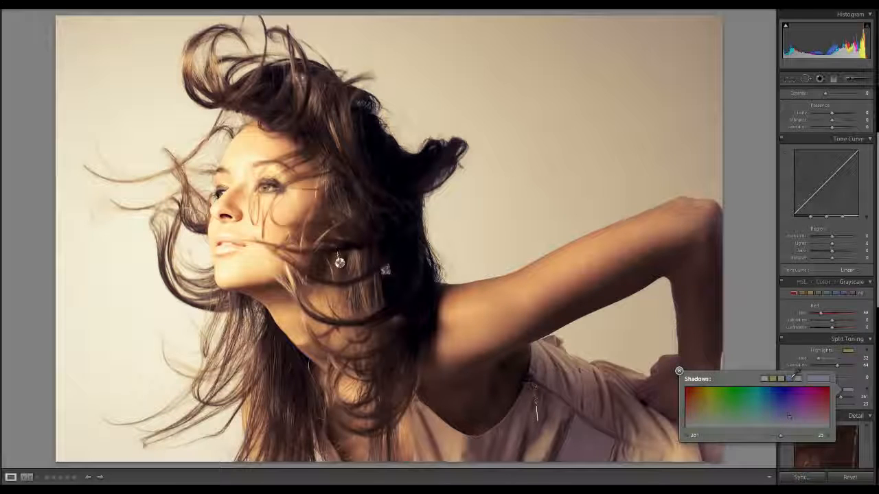
click(794, 378)
click(679, 371)
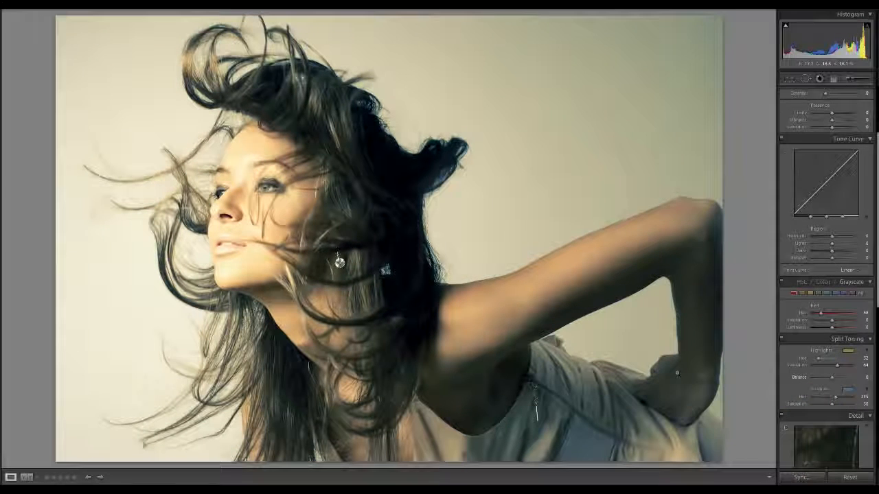
Set the Split Toning highlights to yellow-green with hue 76 and saturation 58, and the shadows to a muted orange with saturation 24.
click(849, 353)
click(715, 365)
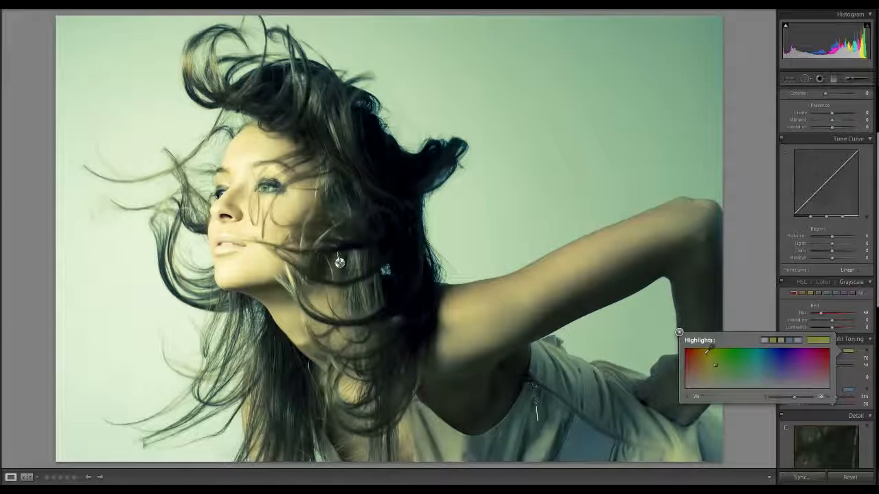
click(849, 390)
click(849, 389)
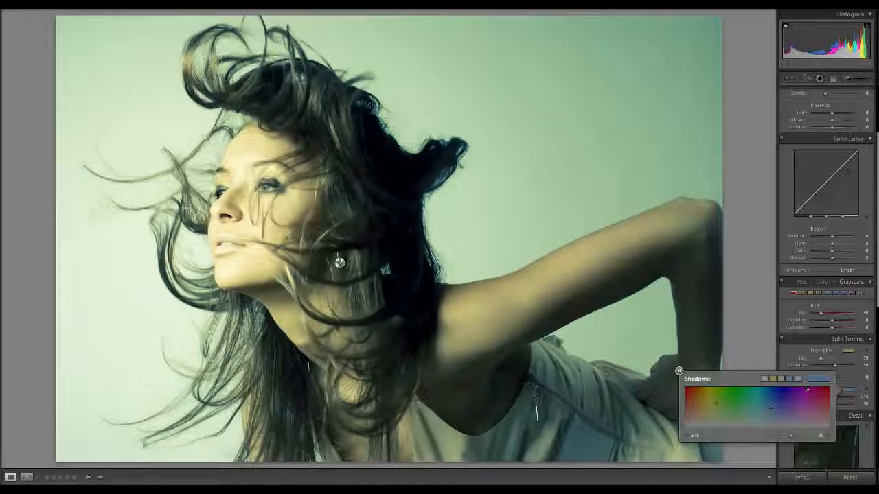
mouse_move(696, 410)
mouse_down()
mouse_move(709, 414)
mouse_move(700, 416)
mouse_up()
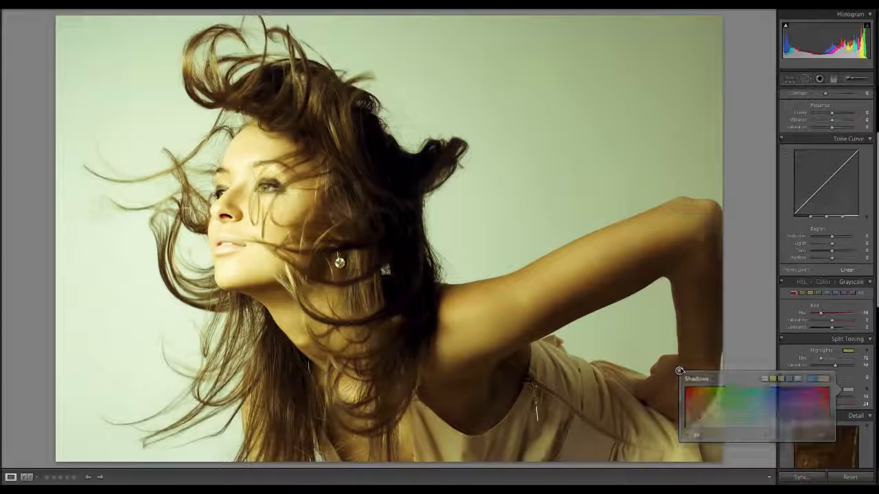
click(680, 371)
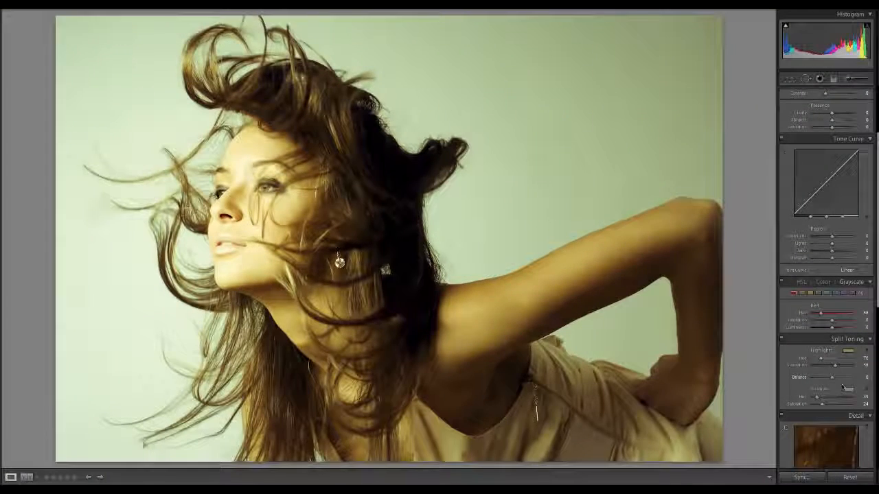
Try strong cool tints for the Split Toning highlights, a blue with hue 246 and a violet with hue 268.
click(848, 351)
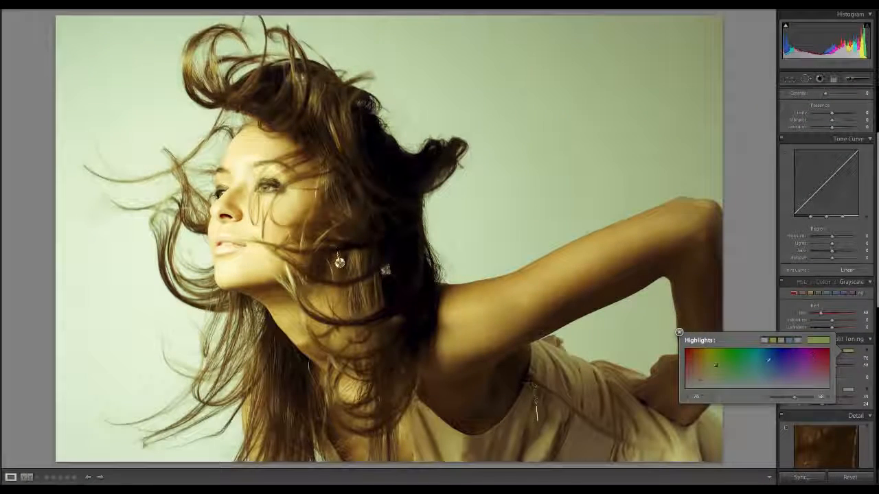
drag(768, 359, 794, 354)
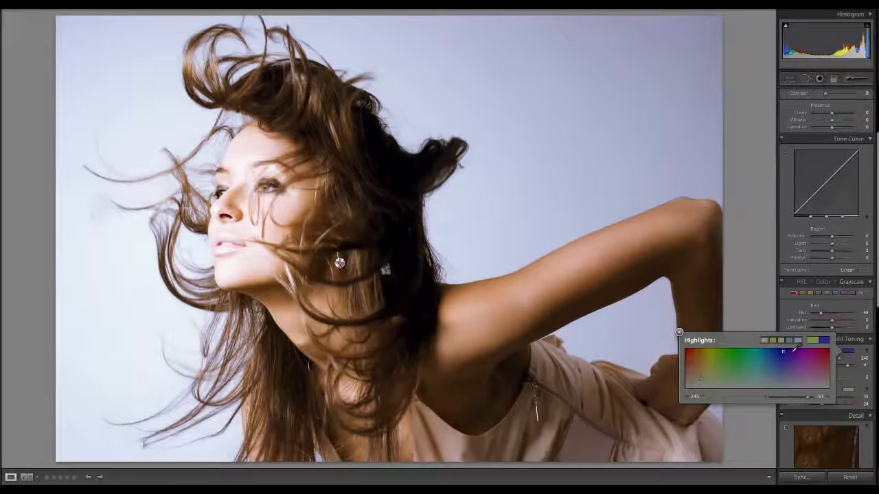
click(793, 350)
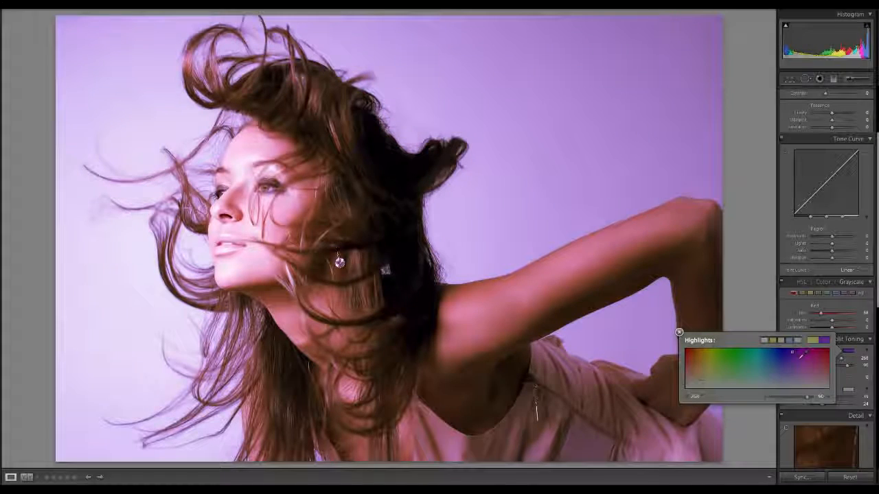
Tone the Split Toning highlights down to a muted purple with hue 271.
drag(793, 350, 797, 371)
click(791, 370)
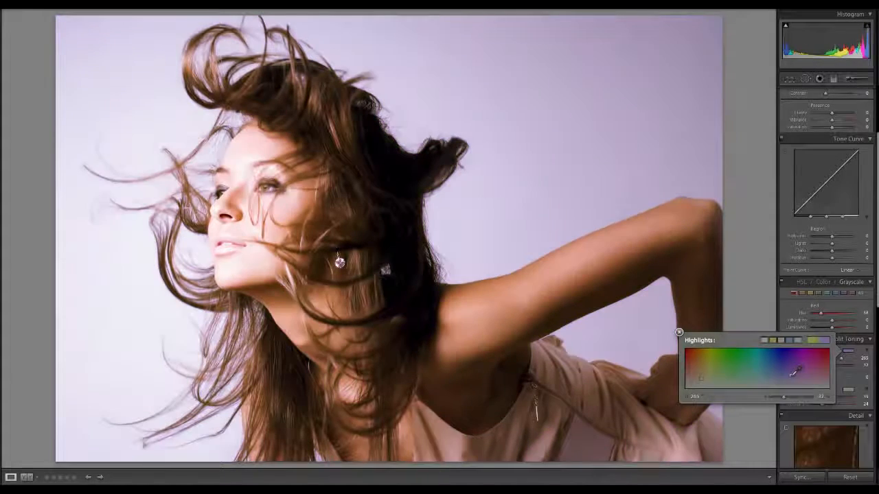
click(798, 366)
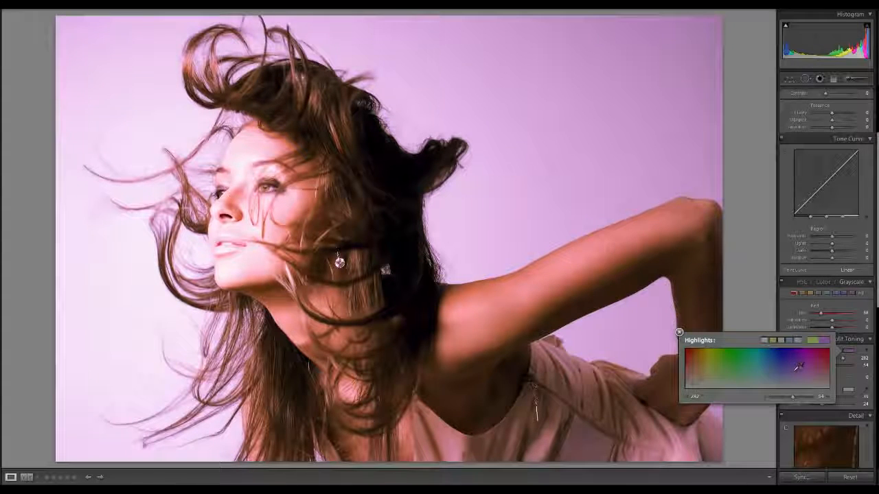
click(793, 370)
click(678, 332)
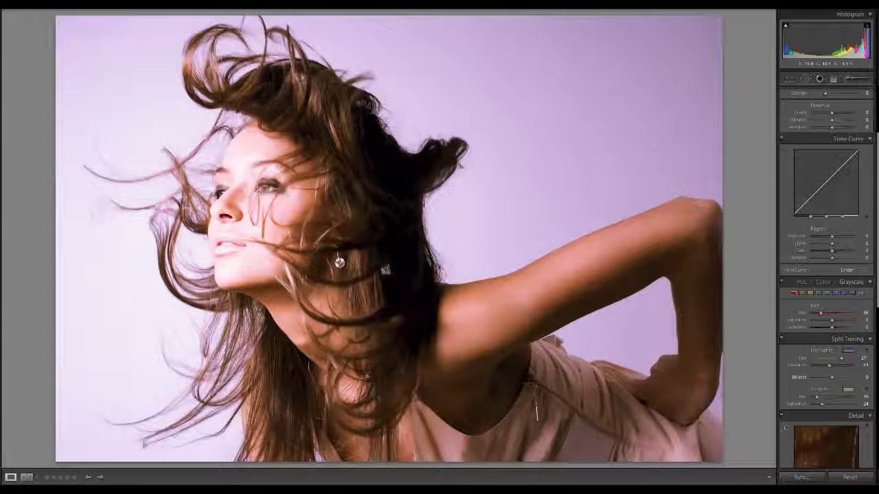
Set the Split Toning highlights to a strong teal with hue 169 and saturation 69.
click(848, 350)
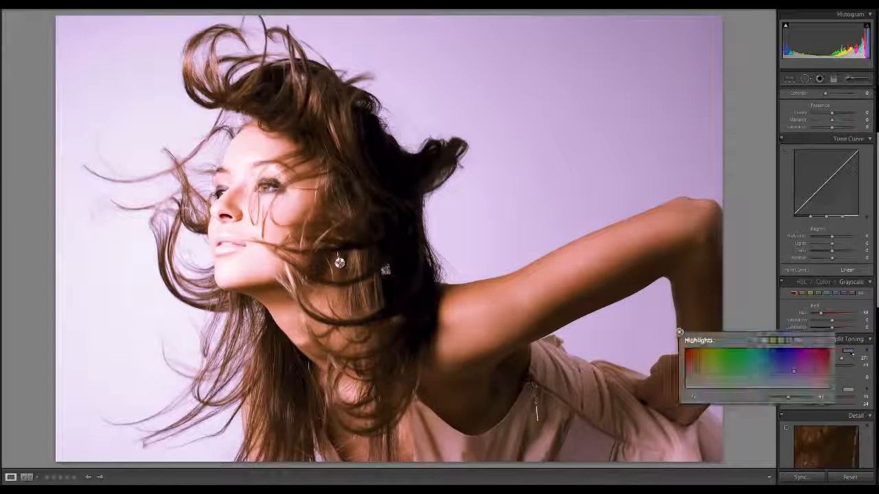
drag(804, 359, 753, 361)
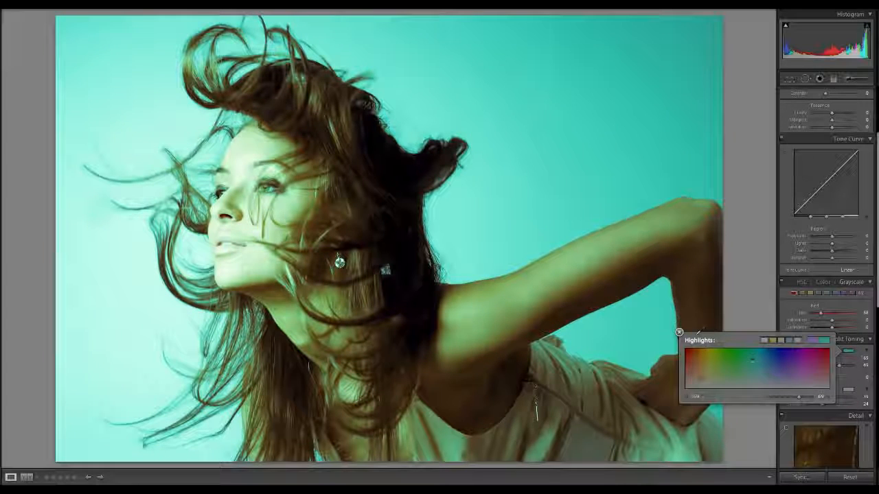
click(679, 332)
Open the next photo, the woman in white fur, and compare it without and with Split Toning, inspecting the face and coat up close.
key(Right)
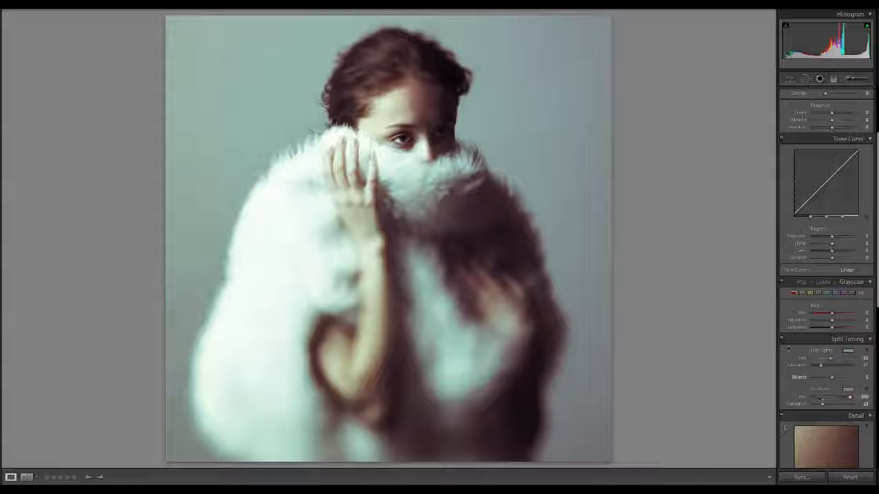
click(781, 339)
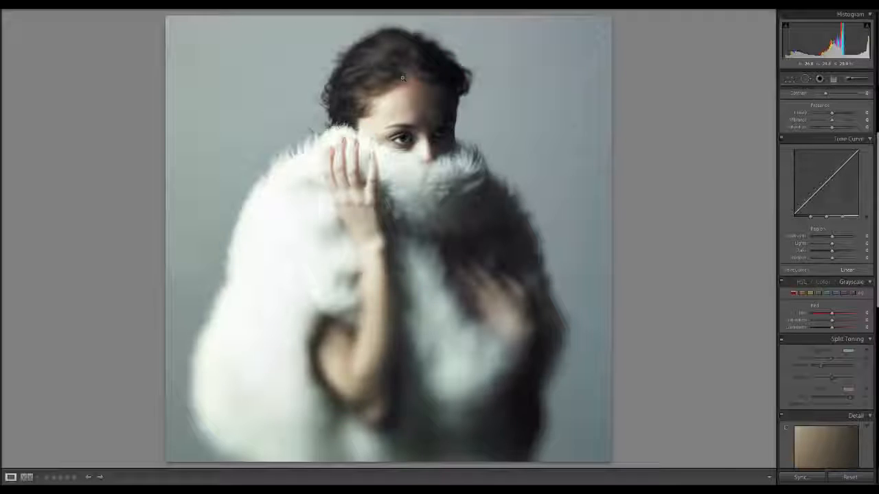
click(402, 78)
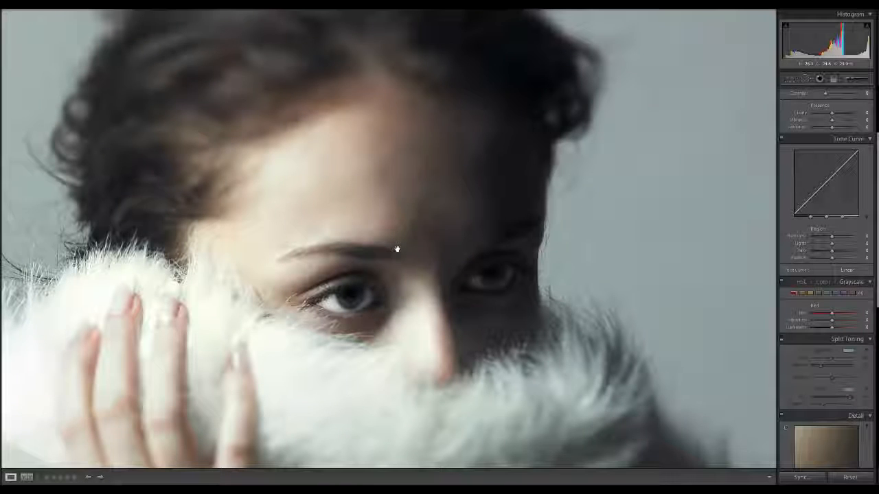
click(397, 248)
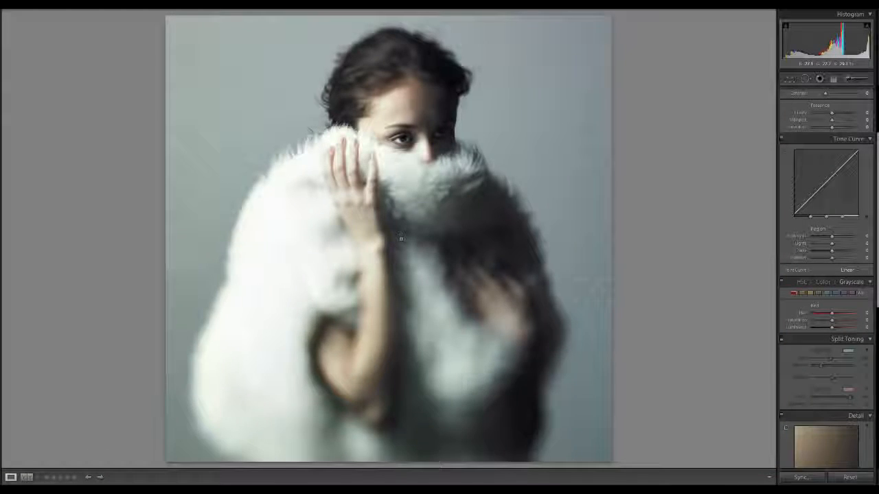
click(497, 366)
click(360, 262)
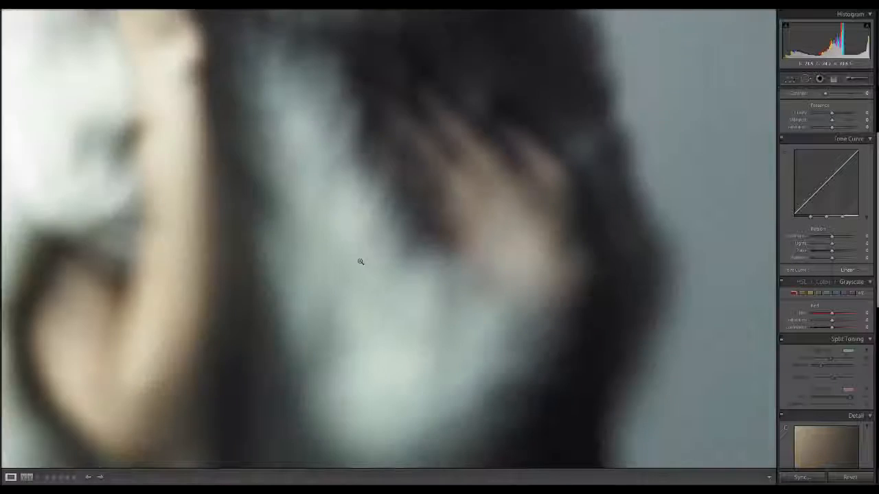
click(781, 339)
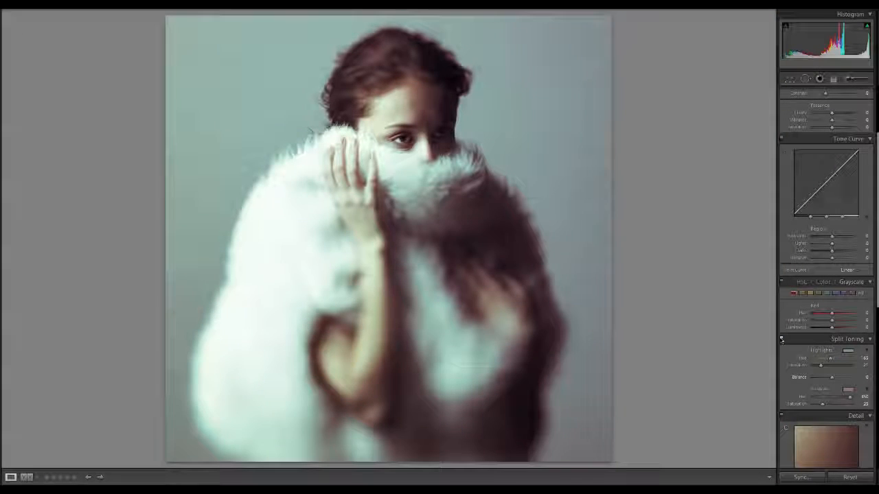
Change the fur portrait's Split Toning highlights to a muted yellow-green with hue 86.
click(848, 351)
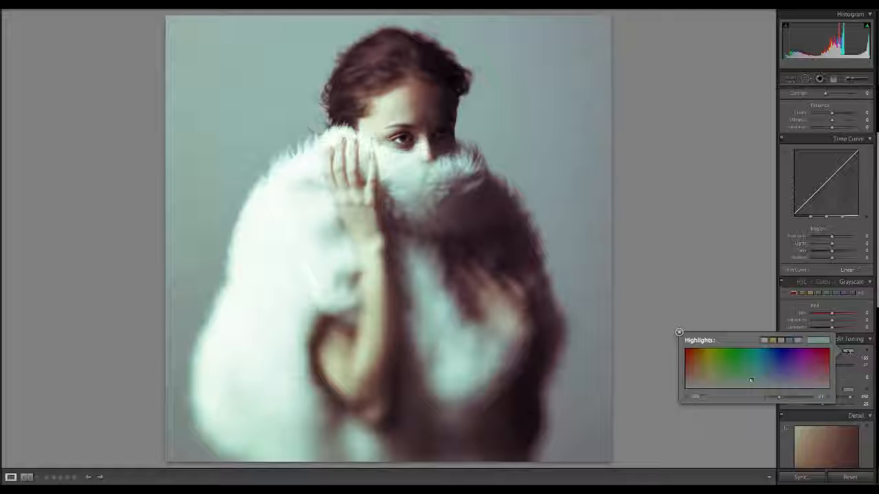
click(750, 362)
drag(750, 362, 719, 375)
click(679, 332)
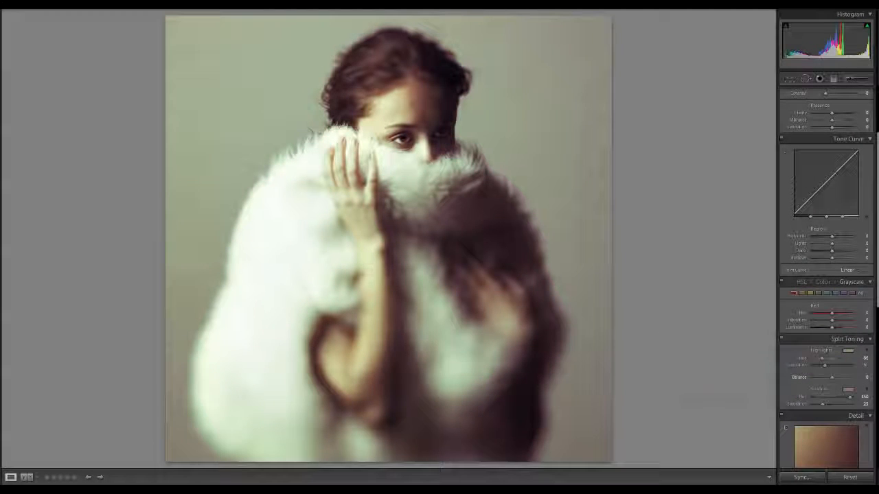
Set the fur portrait's Split Toning shadows to a muted blue with hue 238 and reduce their saturation.
click(850, 395)
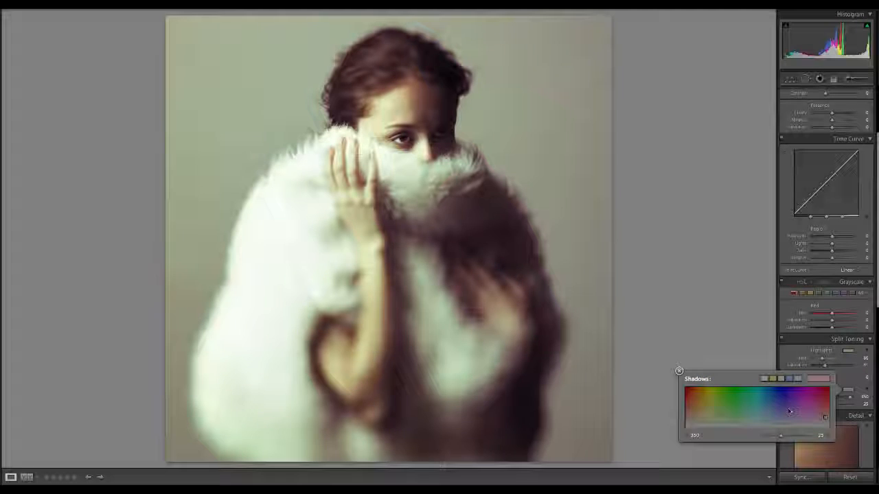
click(784, 412)
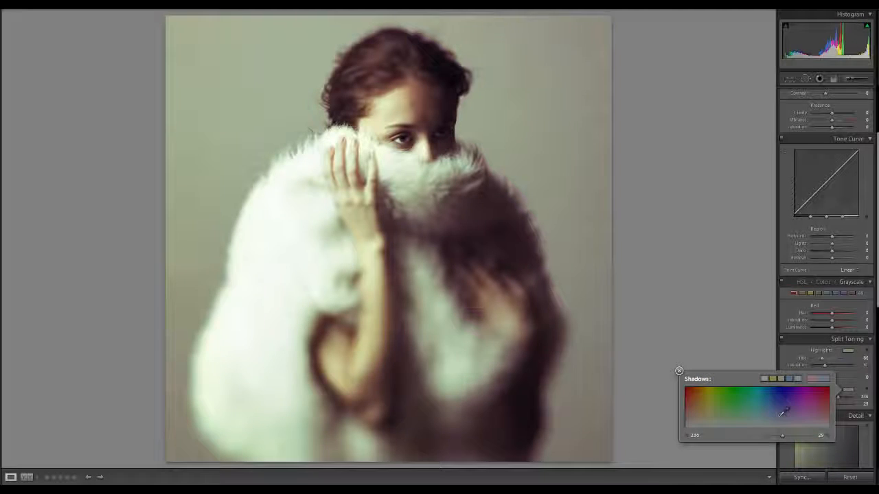
click(679, 371)
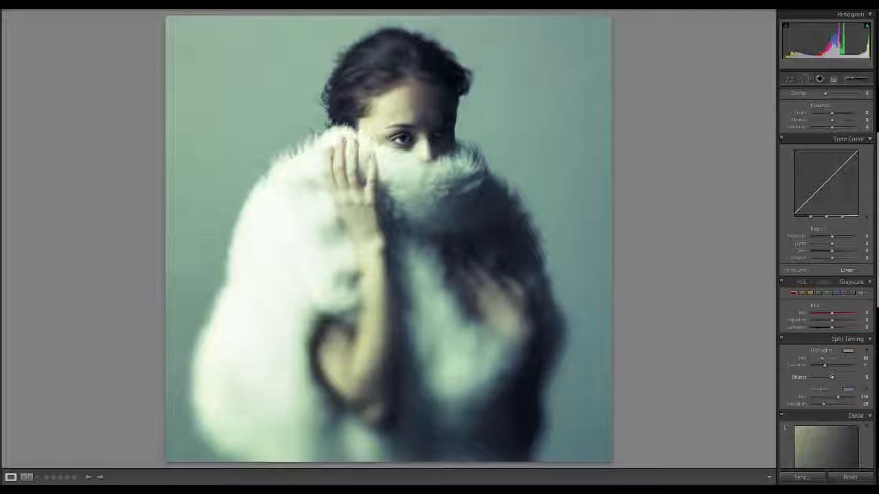
drag(827, 404, 818, 404)
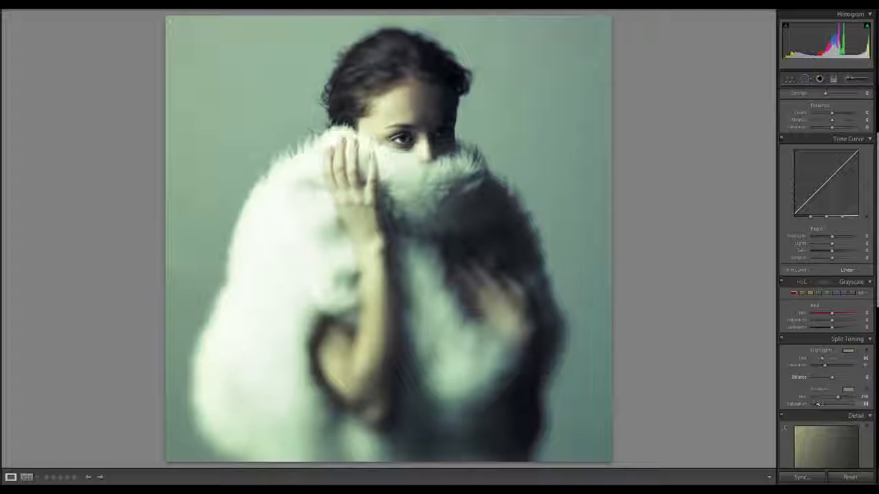
mouse_move(824, 365)
mouse_down()
mouse_move(816, 366)
mouse_move(823, 380)
mouse_move(840, 379)
mouse_move(827, 379)
mouse_up()
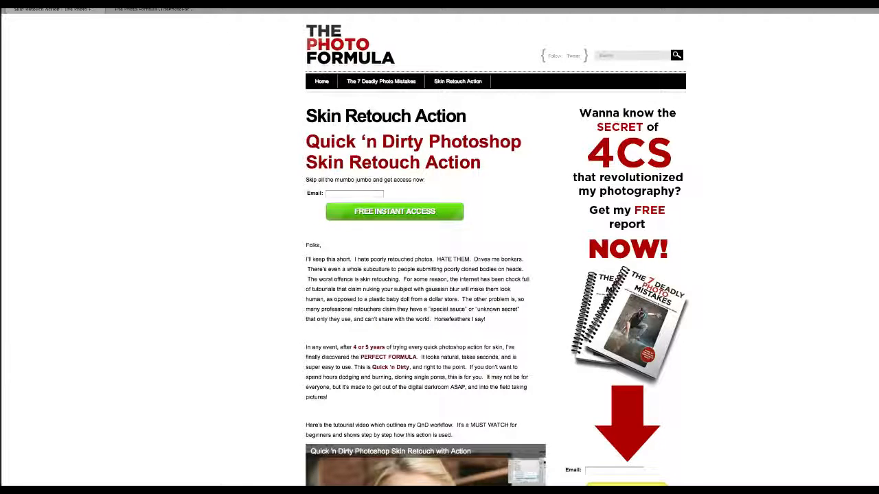
View The Photo Formula's other open web page and return to the Skin Retouch Action page.
click(137, 10)
click(81, 10)
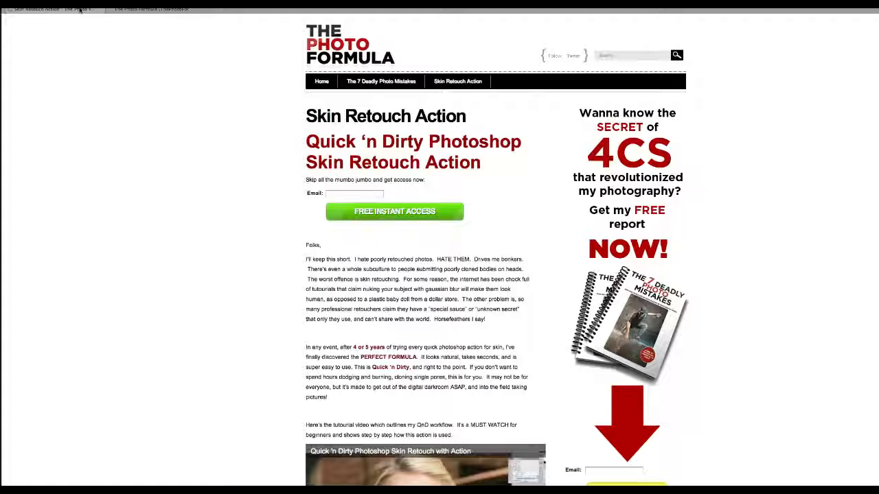